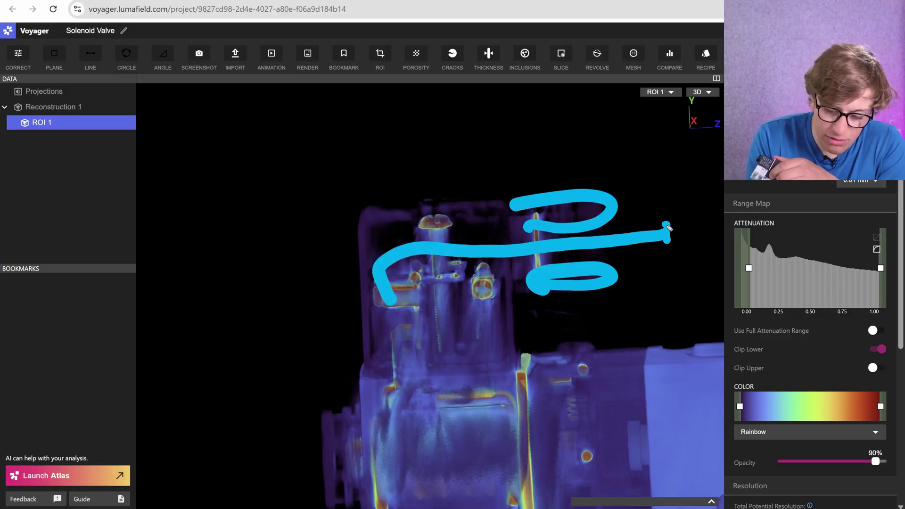
# Step: Sketch the air route over the valve render, then orbit to view the internals from another side
pyautogui.moveTo(667, 227)
pyautogui.mouseDown()
pyautogui.moveTo(471, 238)
pyautogui.moveTo(413, 282)
pyautogui.mouseUp()
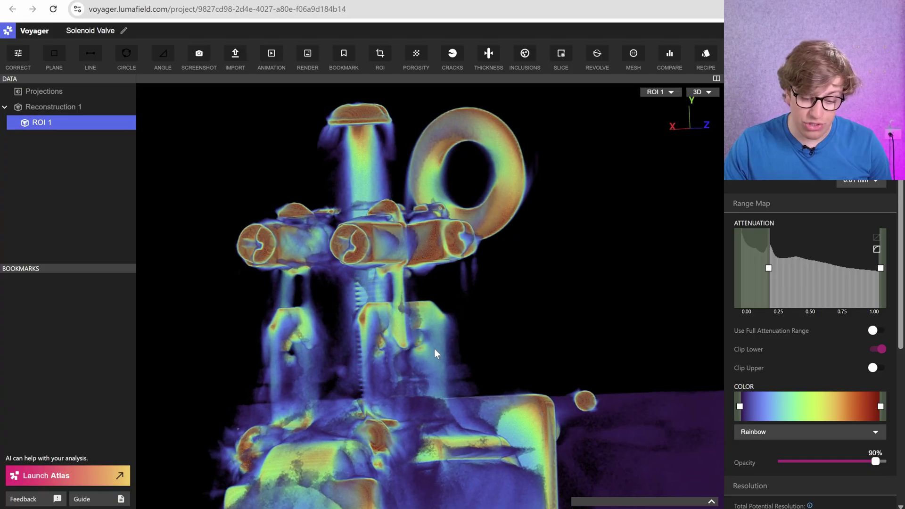
pyautogui.moveTo(434, 349); pyautogui.dragTo(368, 332)
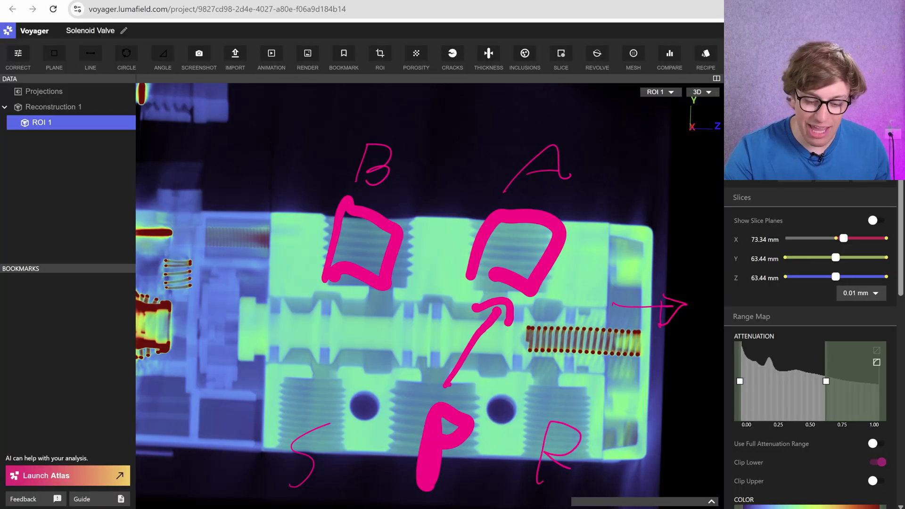
# Step: Draw a flow arrow from port B down to S, undo the arrows, and start another flow path across the spool
pyautogui.moveTo(348, 290); pyautogui.dragTo(297, 381)
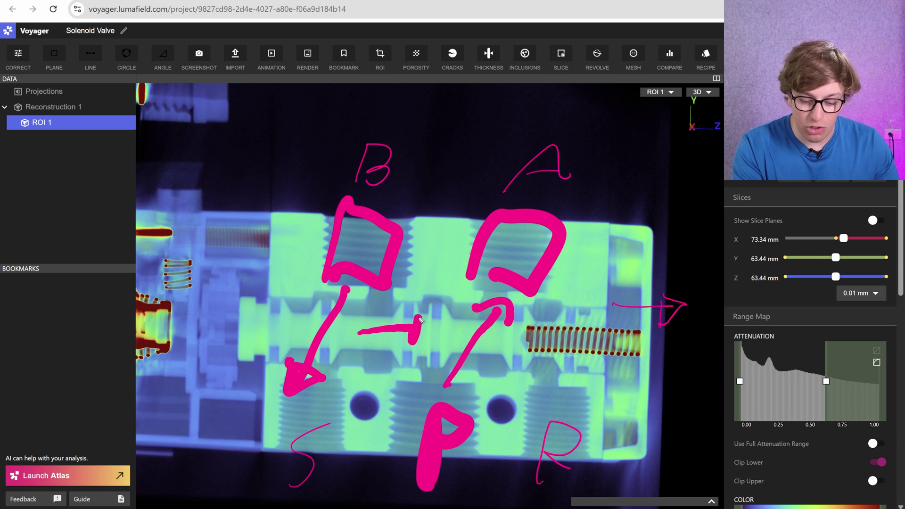
pyautogui.hotkey('ctrl', 'z')
pyautogui.hotkey('ctrl', 'z')
pyautogui.hotkey('ctrl', 'z')
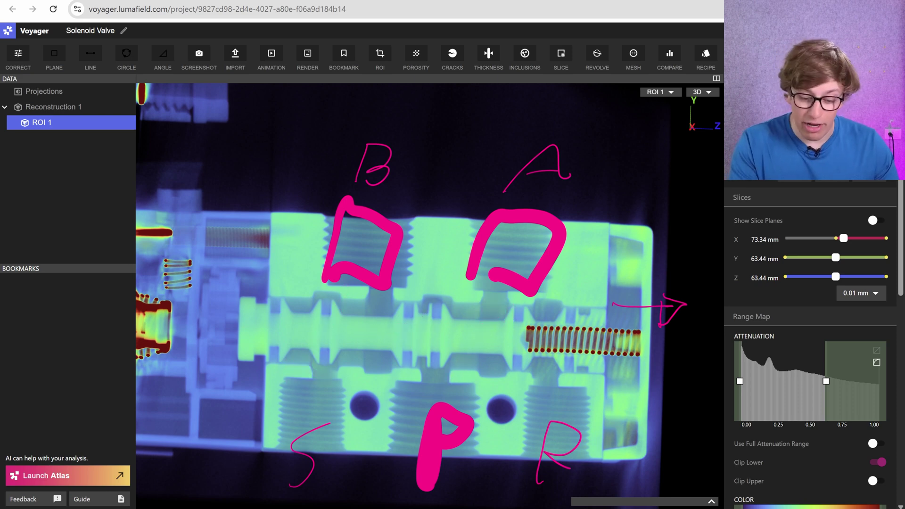
pyautogui.moveTo(408, 353); pyautogui.dragTo(359, 310)
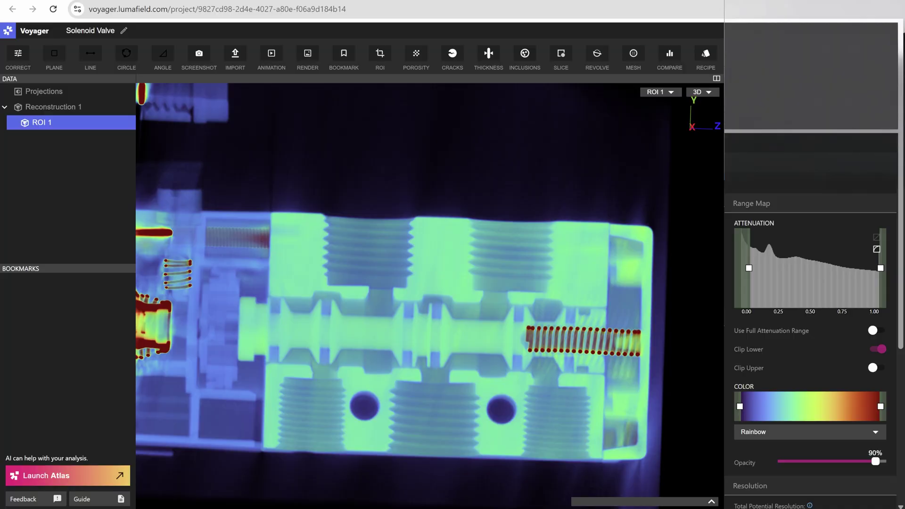
# Step: Mark the P port with an X, then trace the pilot path along the valve's top edge
pyautogui.moveTo(467, 402); pyautogui.dragTo(417, 446)
pyautogui.moveTo(425, 416); pyautogui.dragTo(451, 437)
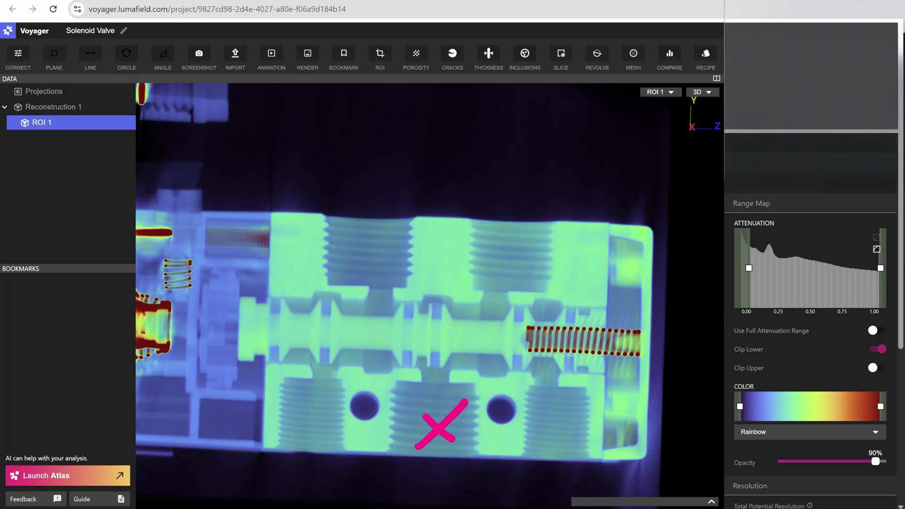
pyautogui.moveTo(238, 260); pyautogui.dragTo(188, 296)
pyautogui.click(464, 292)
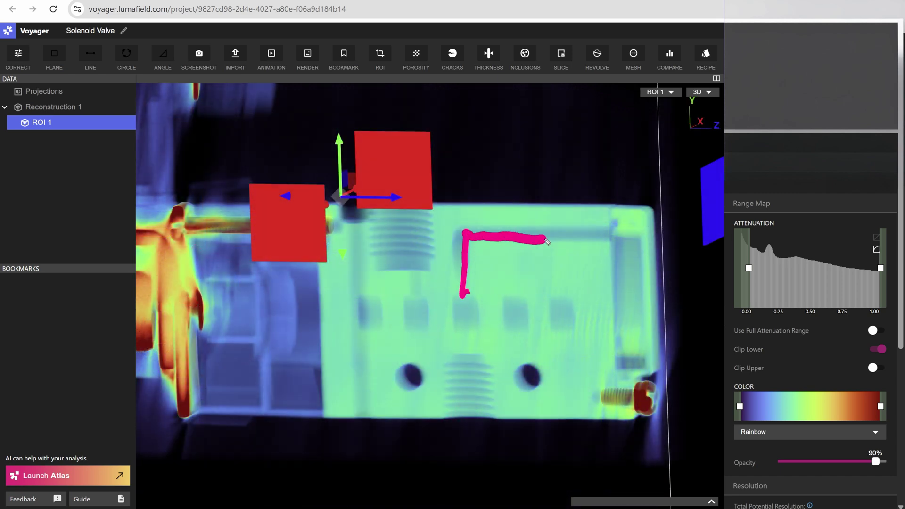
pyautogui.moveTo(546, 241); pyautogui.dragTo(632, 228)
# Step: Extend the pilot path from the solenoid end down to P, mark the inlet, and zoom in
pyautogui.moveTo(463, 312); pyautogui.dragTo(475, 375)
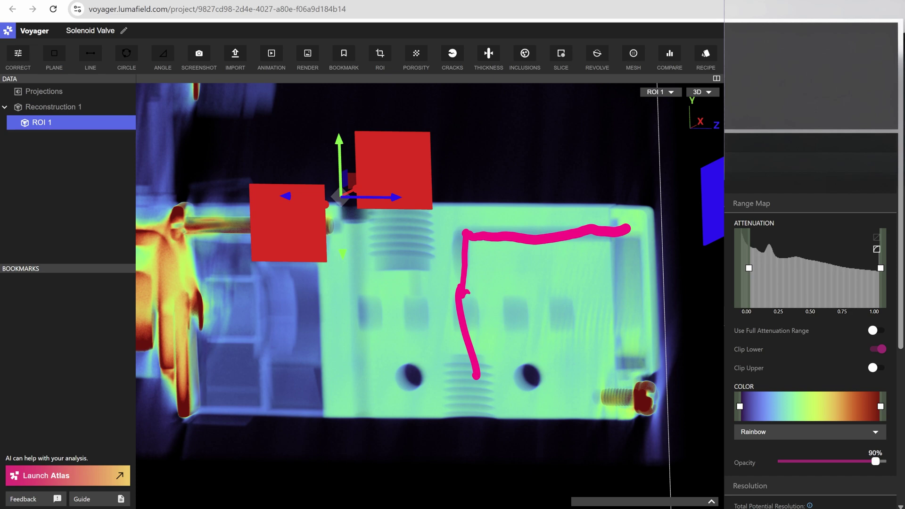
pyautogui.moveTo(611, 224)
pyautogui.mouseDown()
pyautogui.moveTo(627, 366)
pyautogui.moveTo(602, 236)
pyautogui.mouseUp()
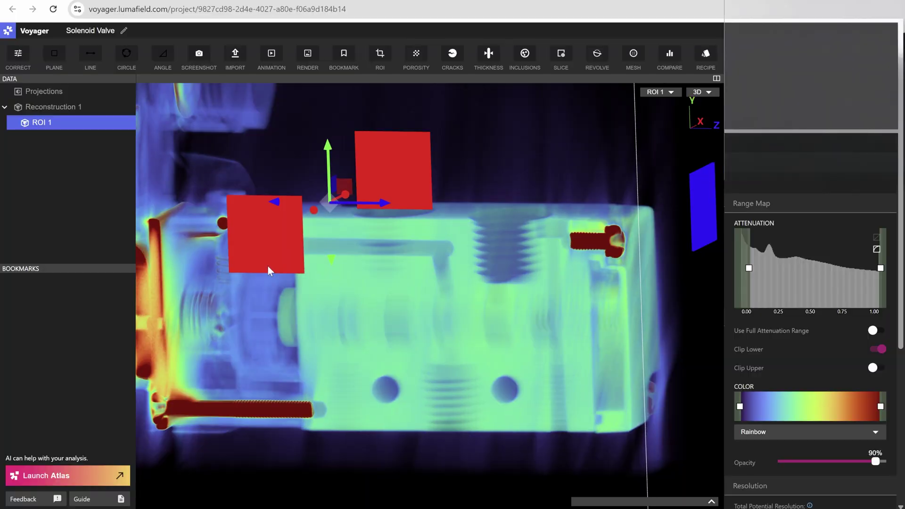
pyautogui.moveTo(282, 243)
pyautogui.mouseDown()
pyautogui.moveTo(346, 245)
pyautogui.moveTo(452, 304)
pyautogui.moveTo(453, 397)
pyautogui.mouseUp()
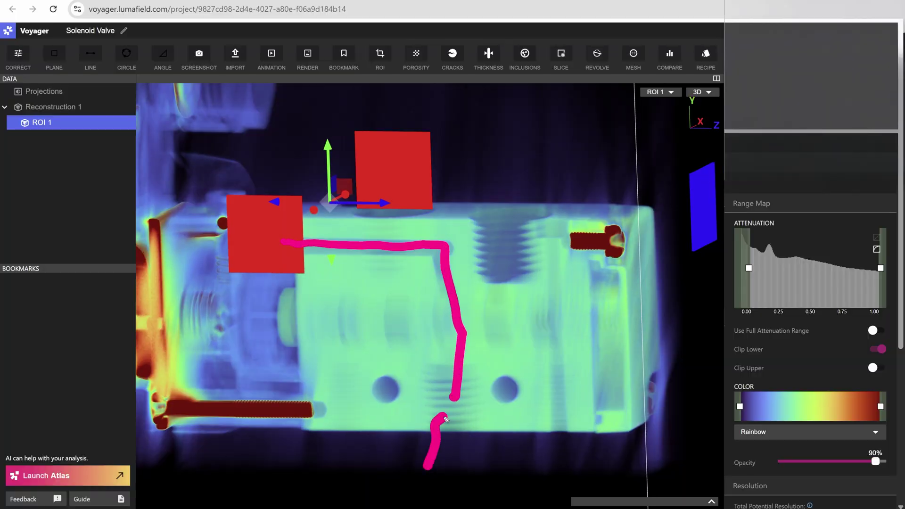
pyautogui.moveTo(433, 439); pyautogui.dragTo(441, 427)
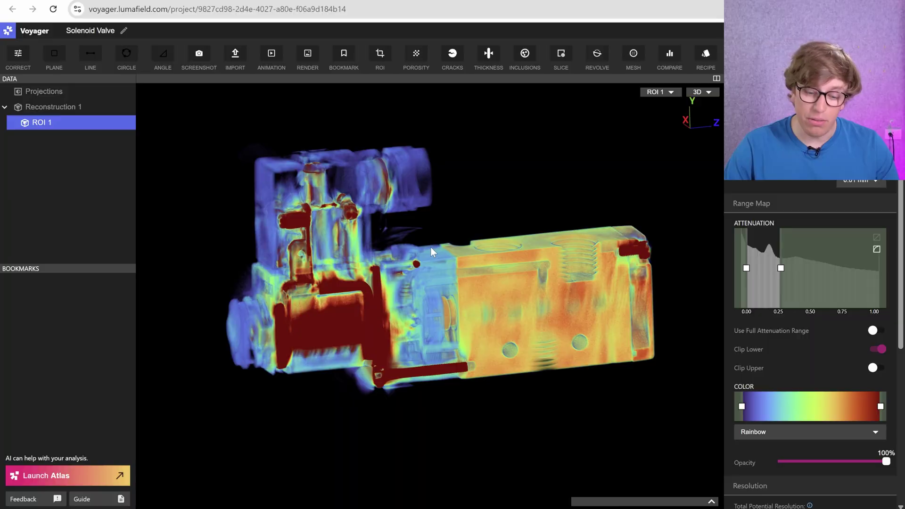
pyautogui.scroll(5, 431, 247)
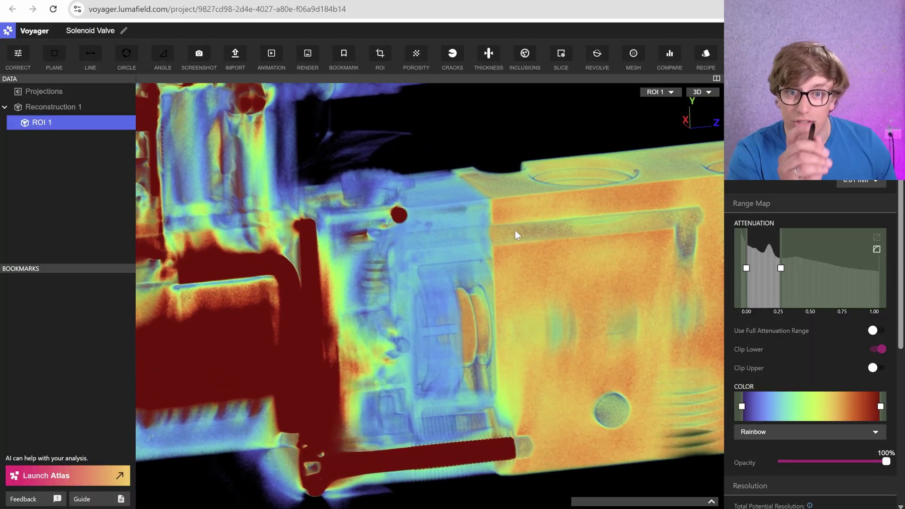
# Step: Mark the pilot passages and piston base, move the X slice to 68.88 mm, and trace the pilot line
pyautogui.moveTo(566, 227); pyautogui.dragTo(403, 241)
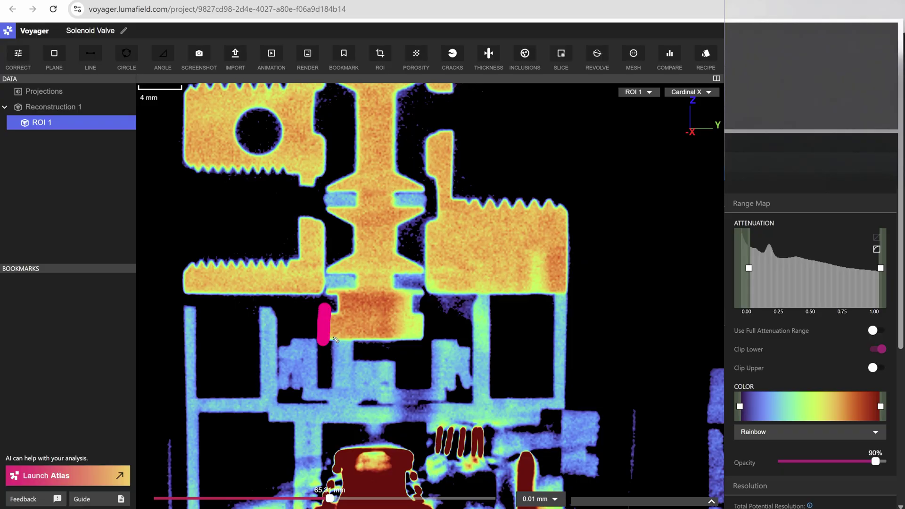
pyautogui.moveTo(335, 339); pyautogui.dragTo(421, 342)
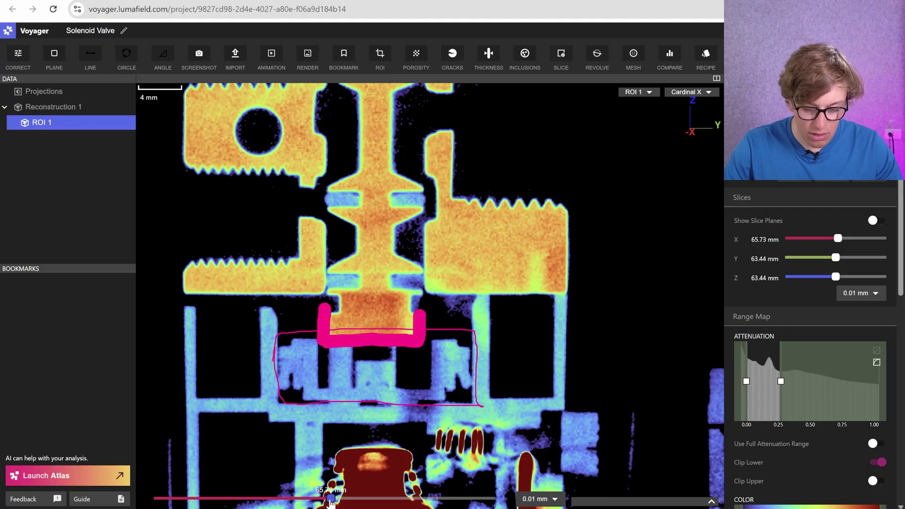
pyautogui.moveTo(331, 501)
pyautogui.mouseDown()
pyautogui.moveTo(340, 501)
pyautogui.moveTo(332, 502)
pyautogui.mouseUp()
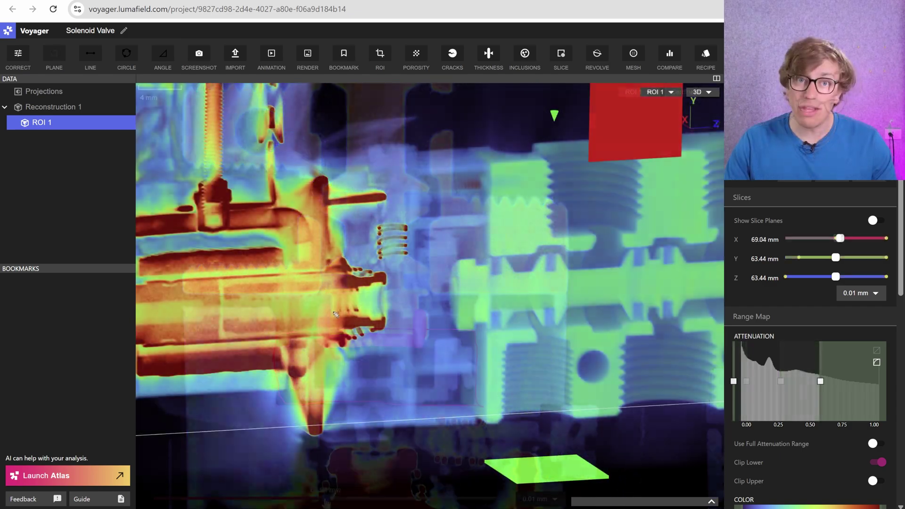
pyautogui.moveTo(225, 334)
pyautogui.mouseDown()
pyautogui.moveTo(337, 278)
pyautogui.moveTo(392, 283)
pyautogui.moveTo(386, 344)
pyautogui.moveTo(226, 335)
pyautogui.mouseUp()
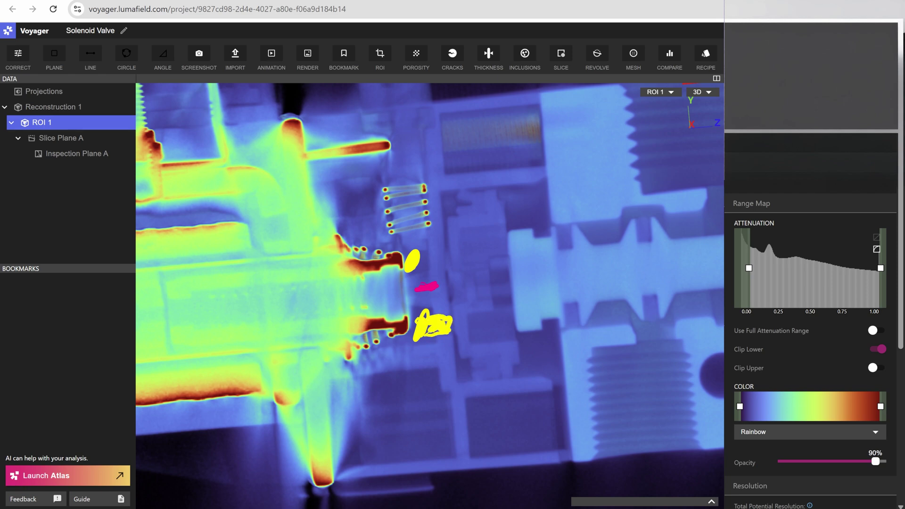
# Step: Outline the chamber beside the solenoid spring in yellow and draw its path toward the spool
pyautogui.moveTo(471, 379)
pyautogui.mouseDown()
pyautogui.moveTo(446, 207)
pyautogui.moveTo(523, 370)
pyautogui.mouseUp()
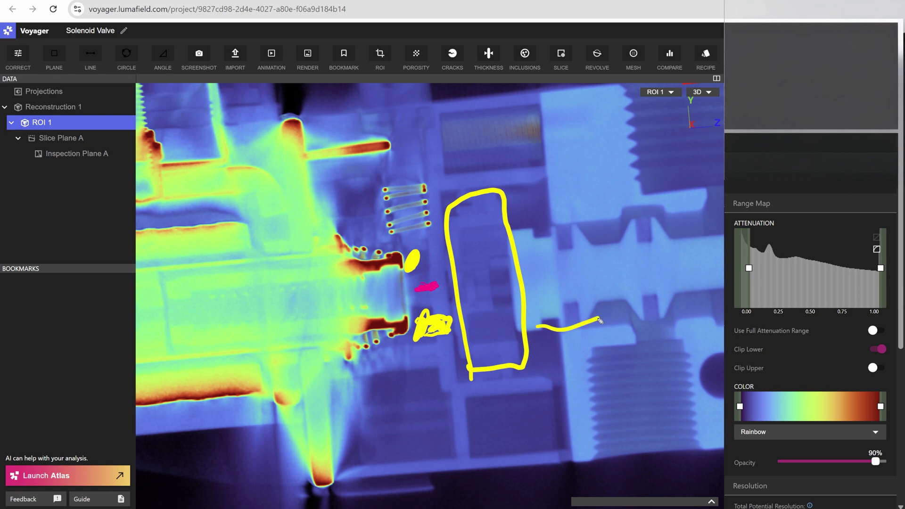
pyautogui.moveTo(538, 325); pyautogui.dragTo(564, 251)
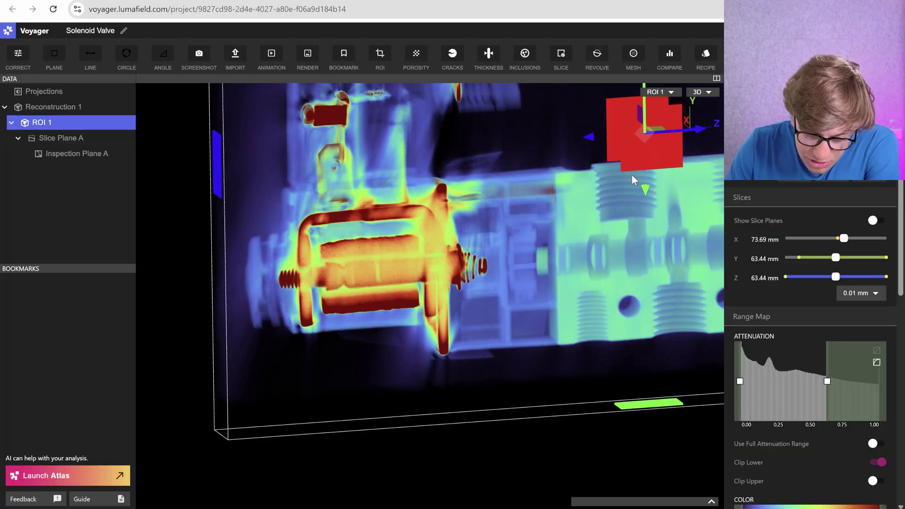
# Step: Zoom in on the solenoid and outline the plunger tip and the pilot chamber beside the spring
pyautogui.moveTo(631, 174); pyautogui.dragTo(640, 177)
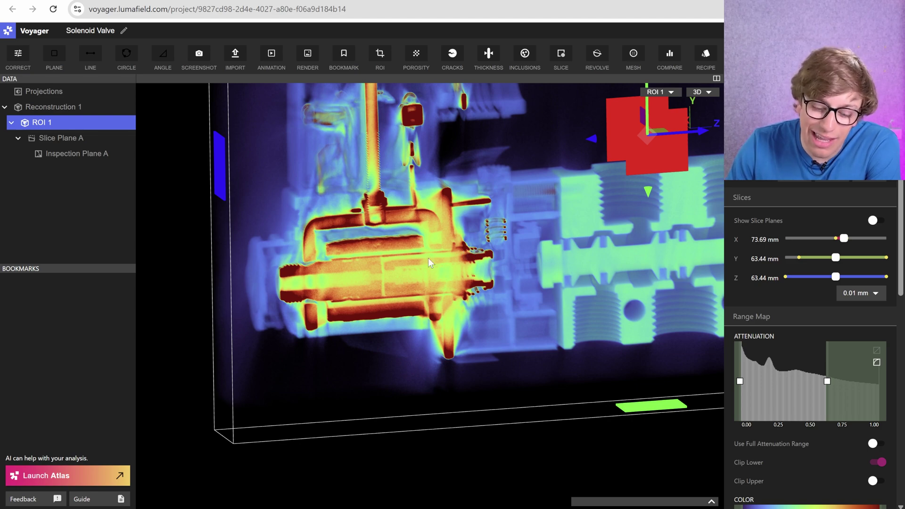
pyautogui.scroll(3, 441, 292)
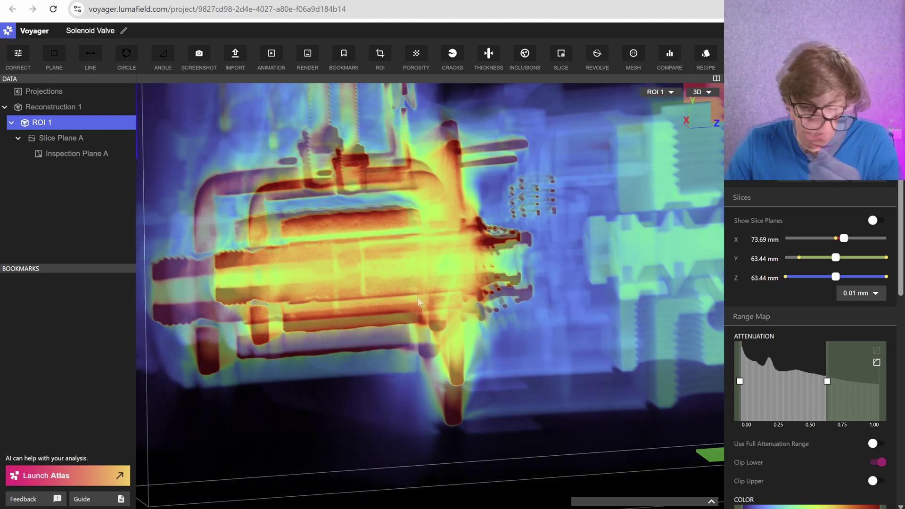
pyautogui.moveTo(533, 226); pyautogui.dragTo(492, 232)
pyautogui.moveTo(565, 294)
pyautogui.mouseDown()
pyautogui.moveTo(589, 288)
pyautogui.moveTo(572, 254)
pyautogui.mouseUp()
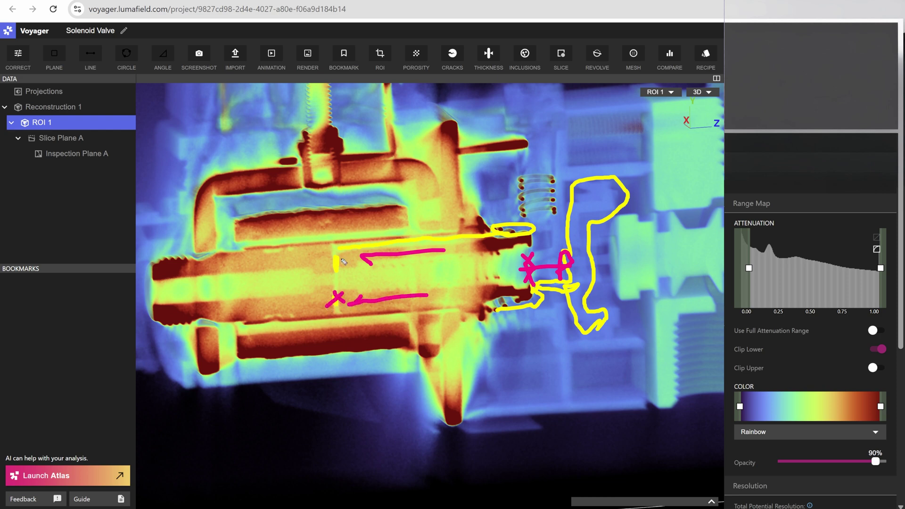
# Step: Trace the plunger core channel in magenta with flow arrows along the plunger
pyautogui.moveTo(456, 280)
pyautogui.mouseDown()
pyautogui.moveTo(495, 271)
pyautogui.moveTo(450, 277)
pyautogui.mouseUp()
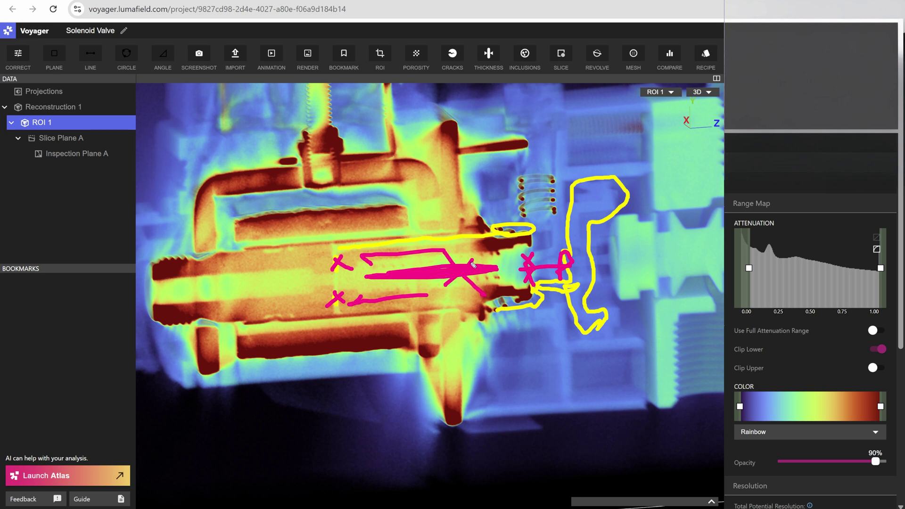
pyautogui.moveTo(383, 243); pyautogui.dragTo(356, 241)
pyautogui.moveTo(369, 232); pyautogui.dragTo(369, 251)
pyautogui.moveTo(471, 307)
pyautogui.mouseDown()
pyautogui.moveTo(367, 306)
pyautogui.moveTo(374, 319)
pyautogui.mouseUp()
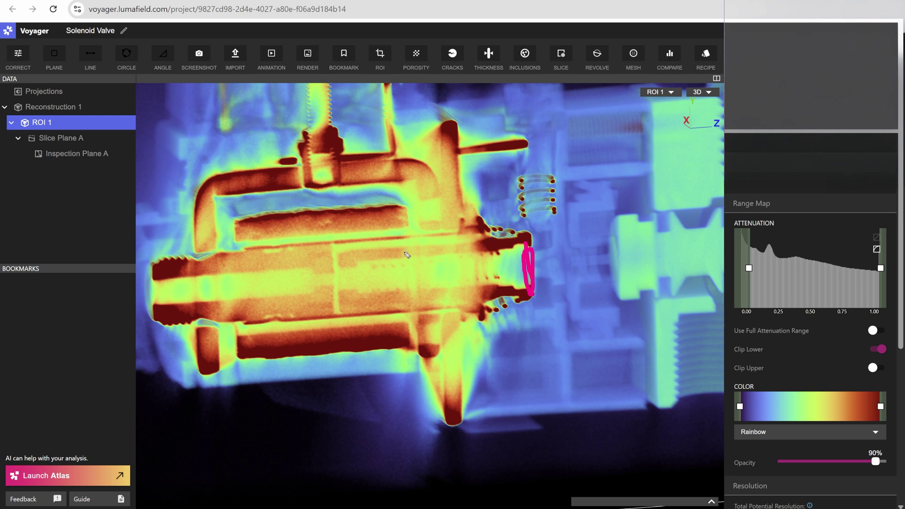
# Step: Add arrowheads and a second flow arrow, mark the spring gap, and extend the line out of the coil
pyautogui.moveTo(464, 244); pyautogui.dragTo(464, 259)
pyautogui.moveTo(389, 295)
pyautogui.mouseDown()
pyautogui.moveTo(476, 290)
pyautogui.moveTo(463, 302)
pyautogui.mouseUp()
pyautogui.moveTo(512, 214); pyautogui.dragTo(500, 221)
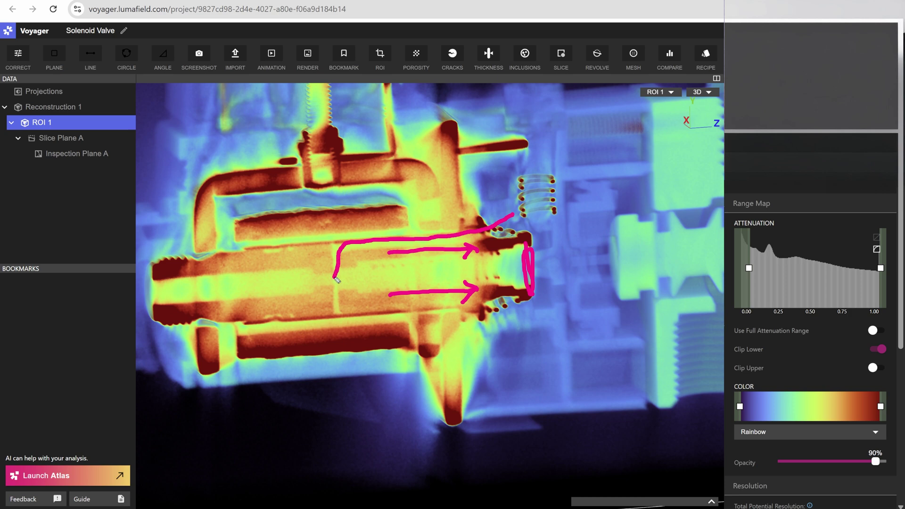
pyautogui.moveTo(164, 293); pyautogui.dragTo(145, 422)
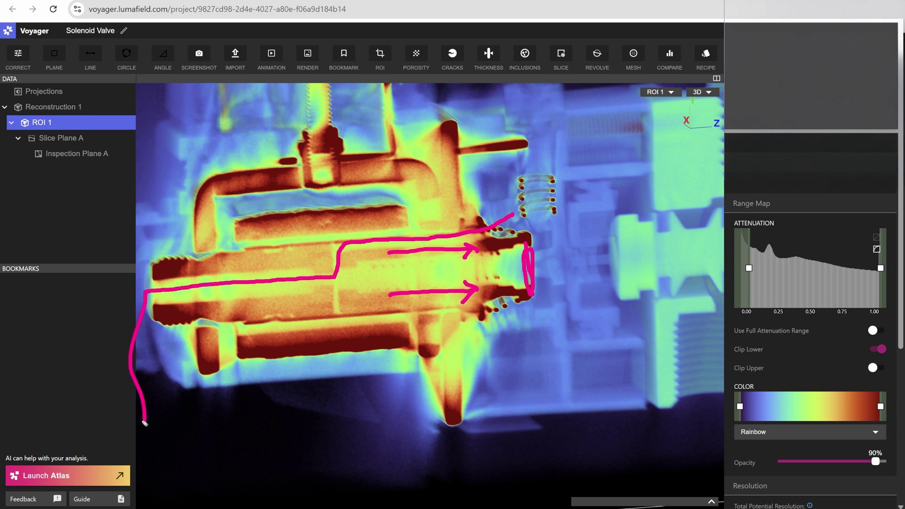